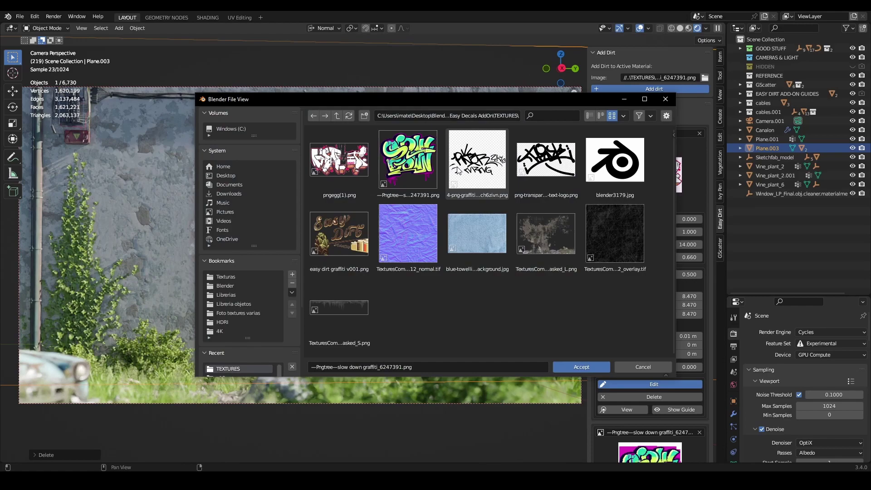
{"action": "left_click", "coordinate": [478, 159]}
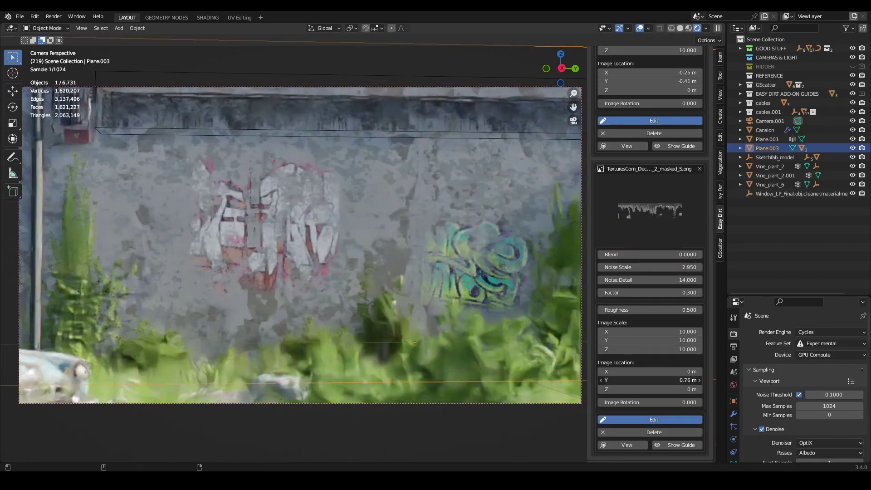
{"action": "double_click", "coordinate": [620, 228]}
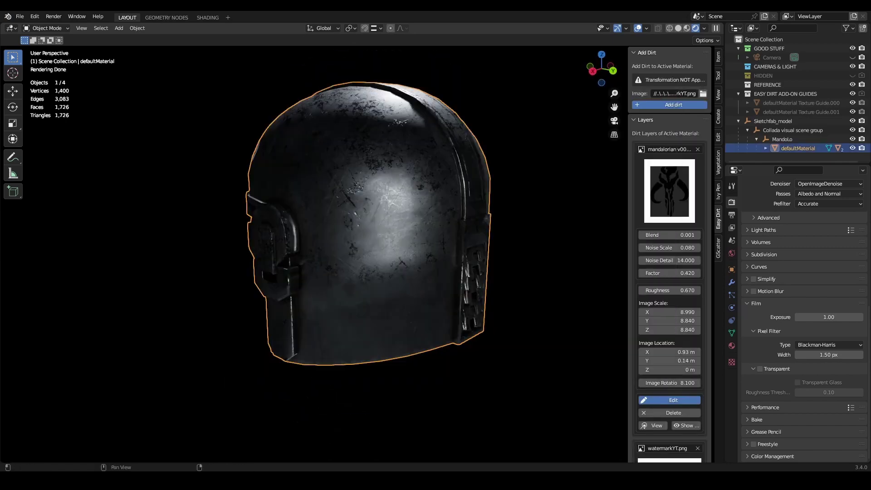
{"action": "middle_click_drag", "start_coordinate": [240, 338], "coordinate": [239, 337]}
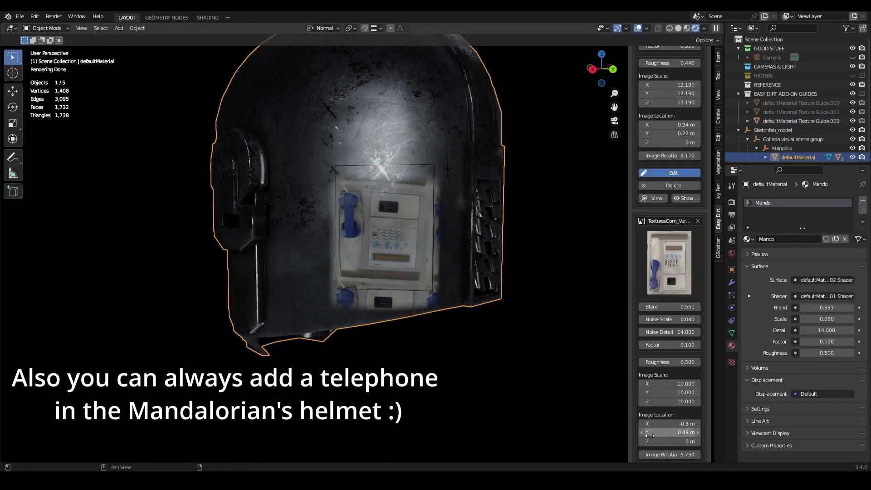
{"action": "left_click_drag", "start_coordinate": [644, 312], "coordinate": [662, 312]}
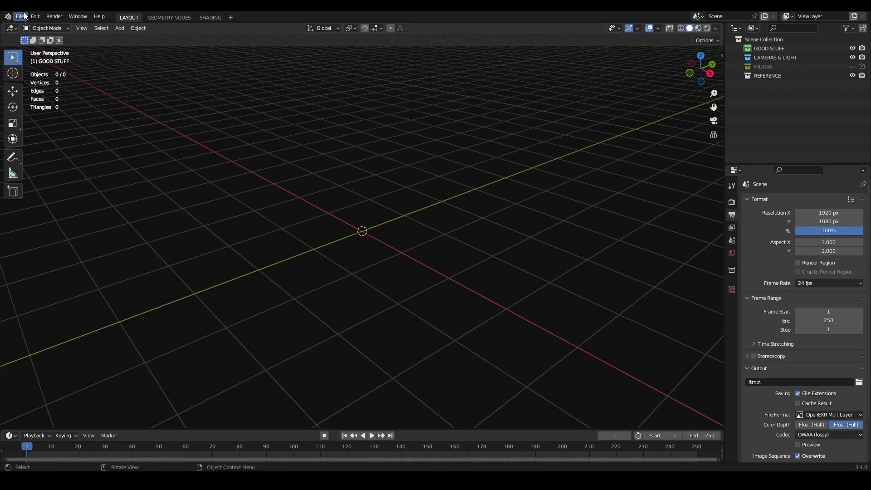
Step: Install the add-on from easy_dirt__1.0.0.zip through the preferences and enable it
{"action": "left_click", "coordinate": [35, 16]}
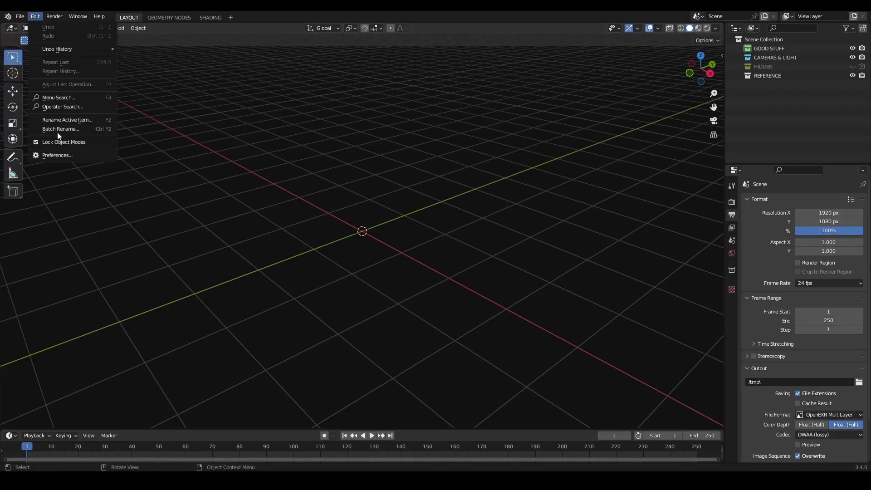
{"action": "left_click", "coordinate": [50, 155]}
{"action": "left_click", "coordinate": [235, 47]}
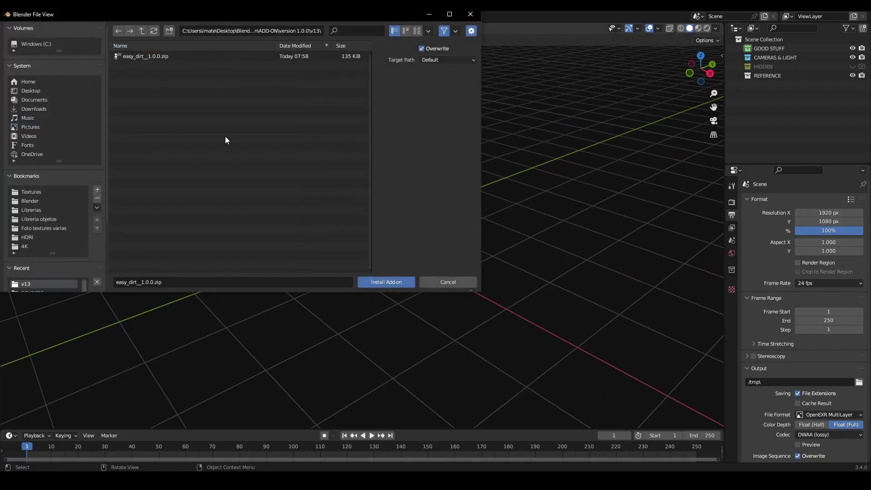
{"action": "left_click", "coordinate": [181, 56]}
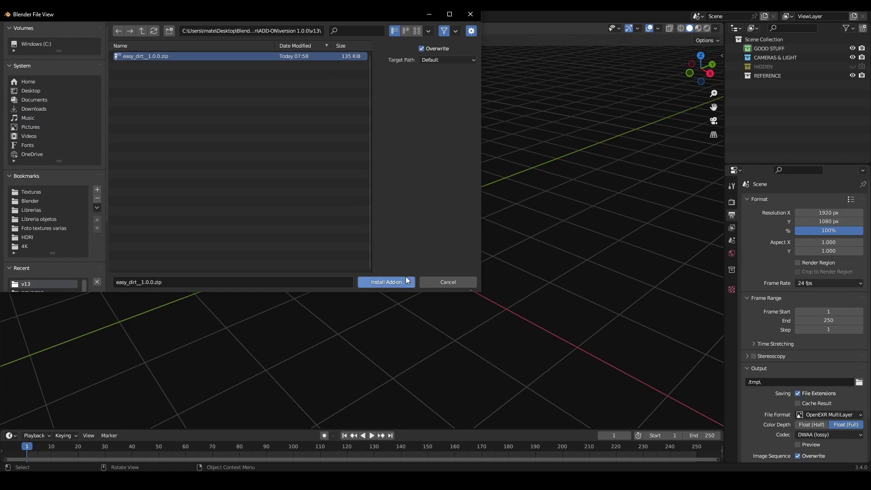
{"action": "left_click", "coordinate": [386, 282]}
{"action": "left_click", "coordinate": [93, 72]}
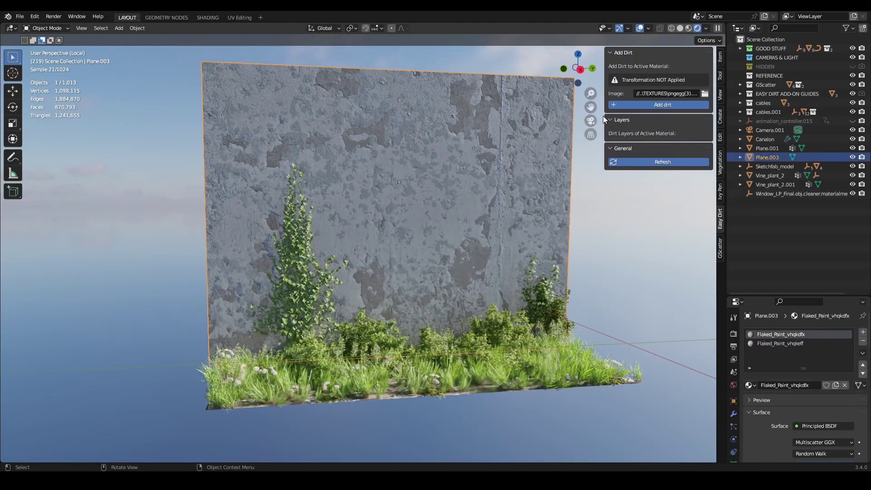
Step: Add "easy dirt graffiti v001.png" as a dirt layer on the wall and draw its guide box across the wall's face
{"action": "left_click", "coordinate": [705, 93]}
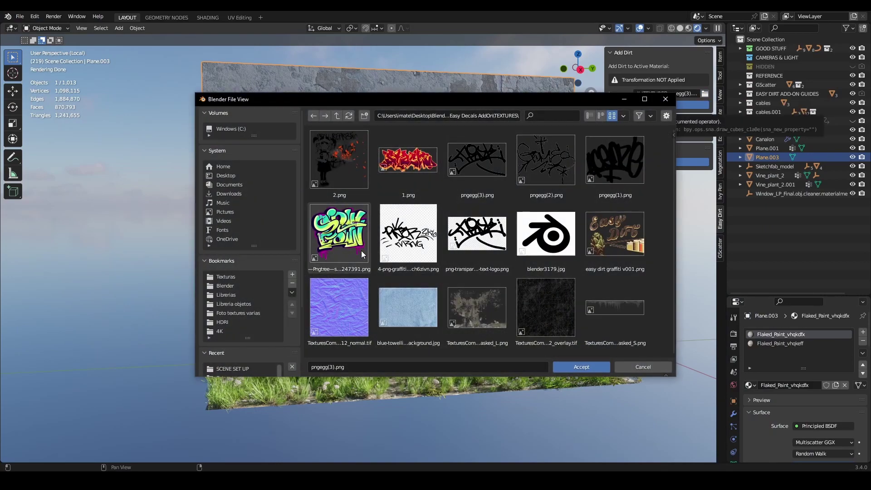
{"action": "left_click", "coordinate": [613, 241]}
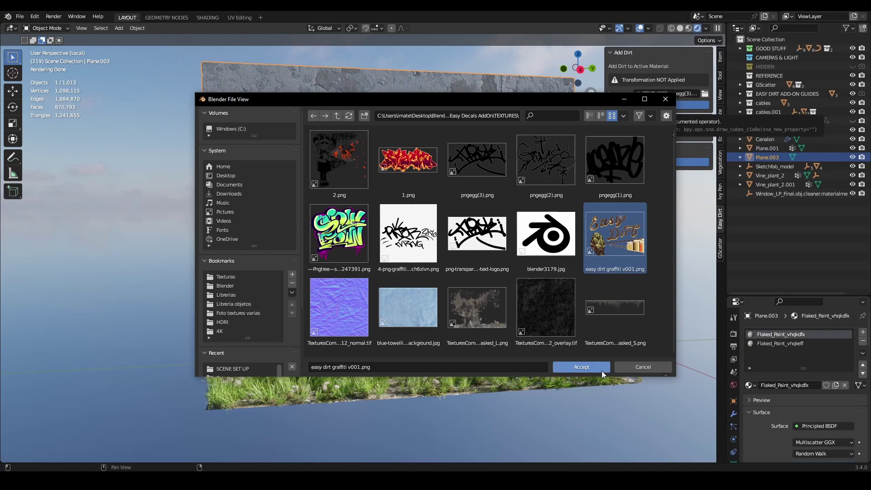
{"action": "left_click", "coordinate": [581, 367]}
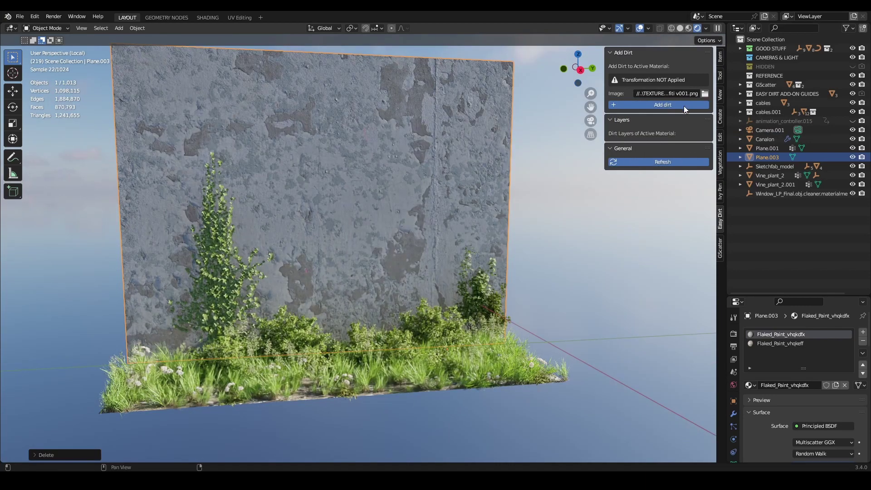
{"action": "left_click", "coordinate": [684, 105]}
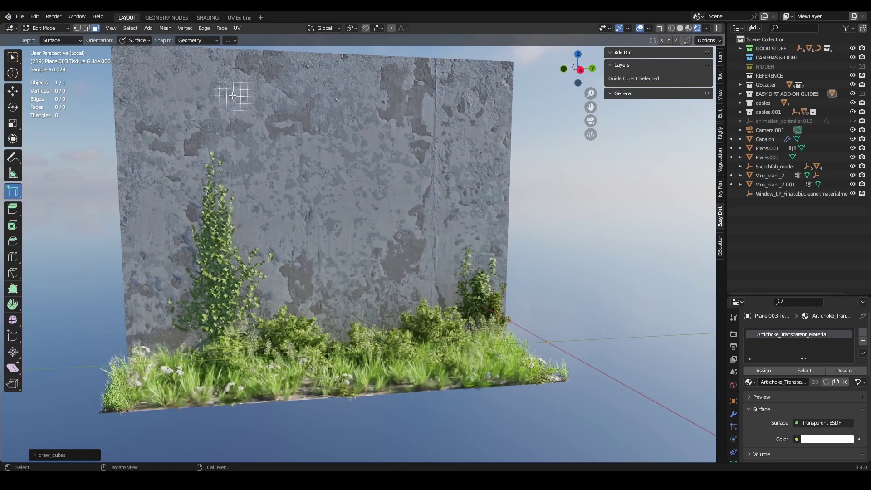
{"action": "left_click_drag", "start_coordinate": [472, 308], "coordinate": [476, 309]}
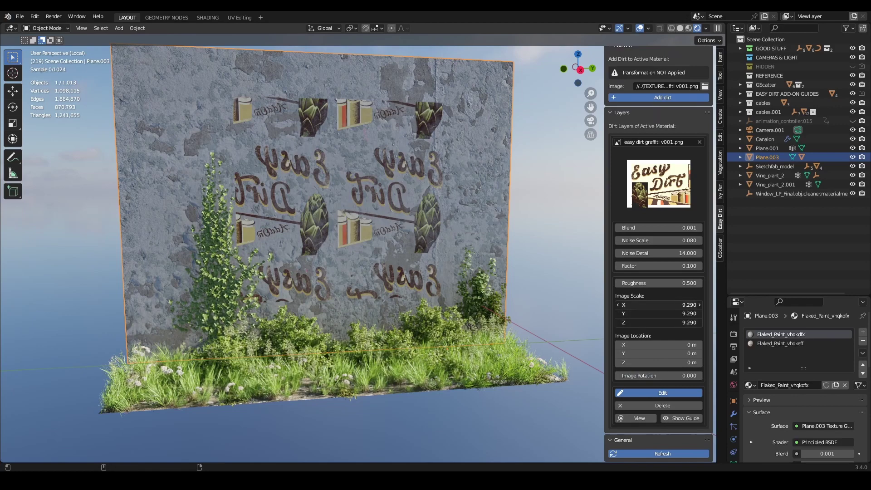
Step: Scale the graffiti image to 7.59, mirror it with X at -7.59, and set its location to X 0.28 m, Y 0.27 m
{"action": "left_click_drag", "start_coordinate": [658, 305], "coordinate": [638, 305]}
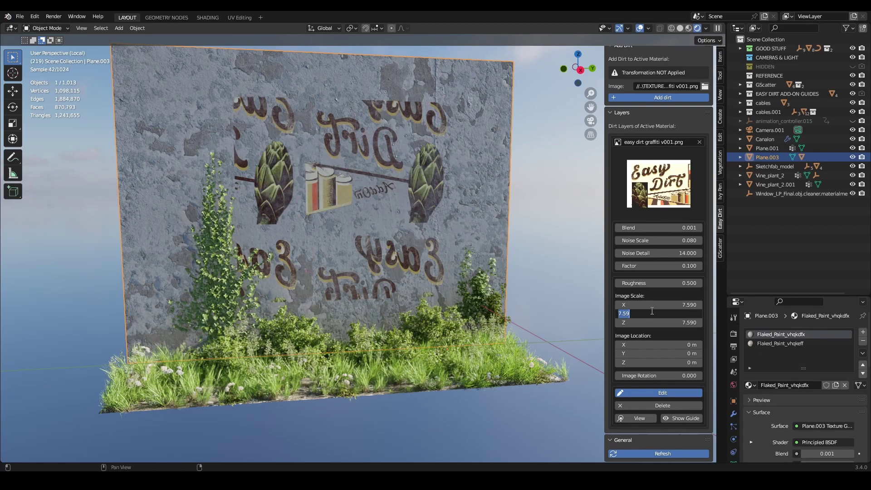
{"action": "key", "text": "shift+Tab"}
{"action": "type", "text": "-"}
{"action": "key", "text": "Return"}
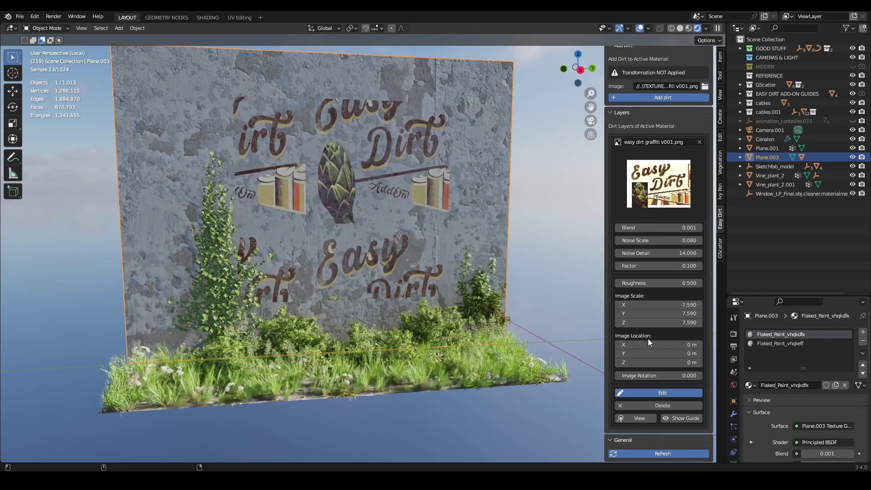
{"action": "left_click_drag", "start_coordinate": [654, 353], "coordinate": [695, 353]}
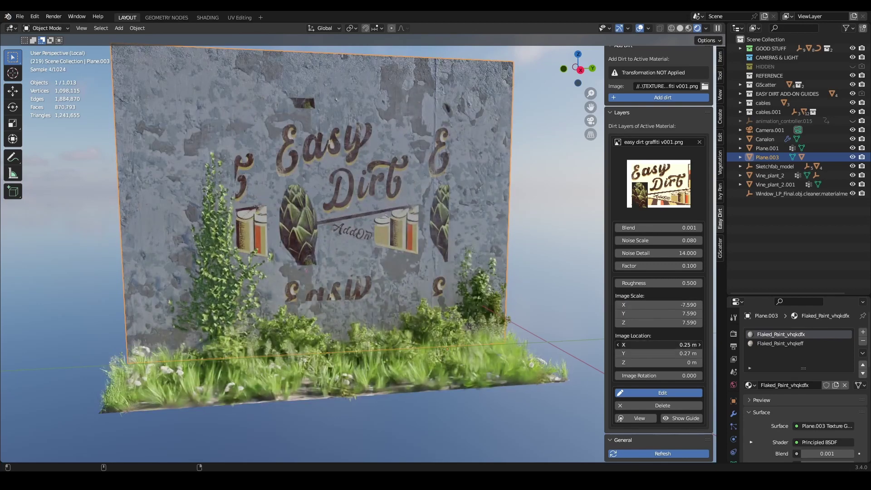
Step: Edit the graffiti layer's guide box so it encloses only the one complete Easy Dirt logo, cropping out the repeated copies
{"action": "left_click", "coordinate": [662, 393]}
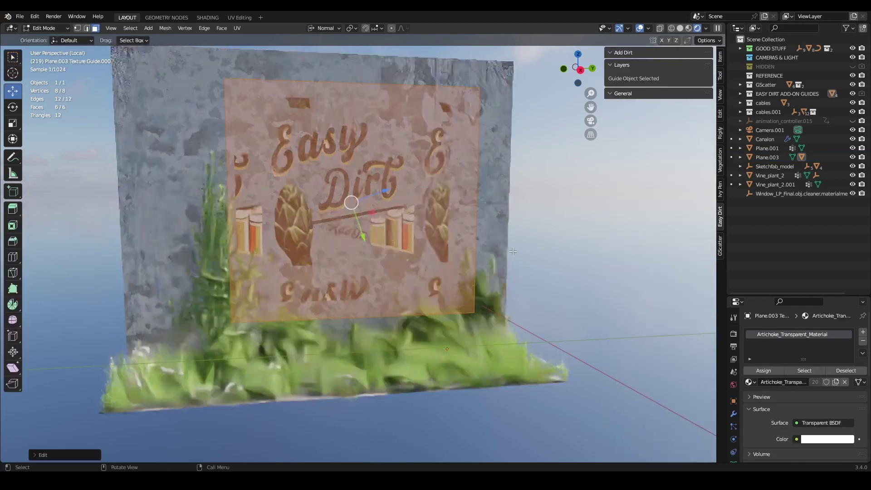
{"action": "left_click", "coordinate": [491, 228]}
{"action": "middle_click_drag", "start_coordinate": [491, 229], "coordinate": [337, 318]}
{"action": "left_click", "coordinate": [573, 215]}
{"action": "key", "text": "Tab"}
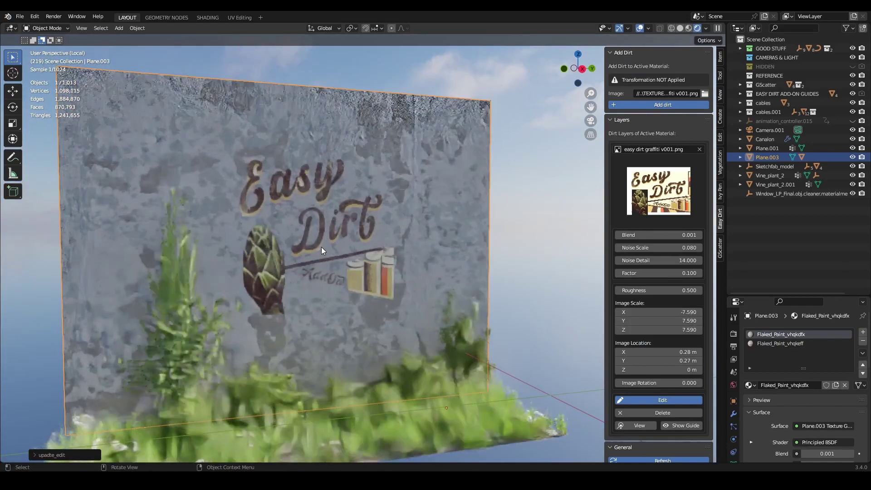
Step: Set the graffiti layer's Noise Scale to 0.59 and Factor to 0.31, and save the file
{"action": "left_click_drag", "start_coordinate": [658, 273], "coordinate": [667, 272]}
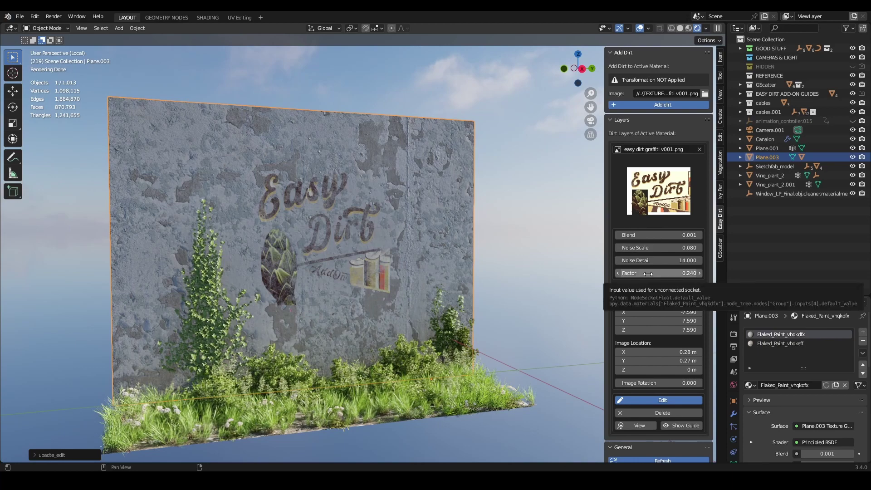
{"action": "left_click_drag", "start_coordinate": [649, 252], "coordinate": [701, 247]}
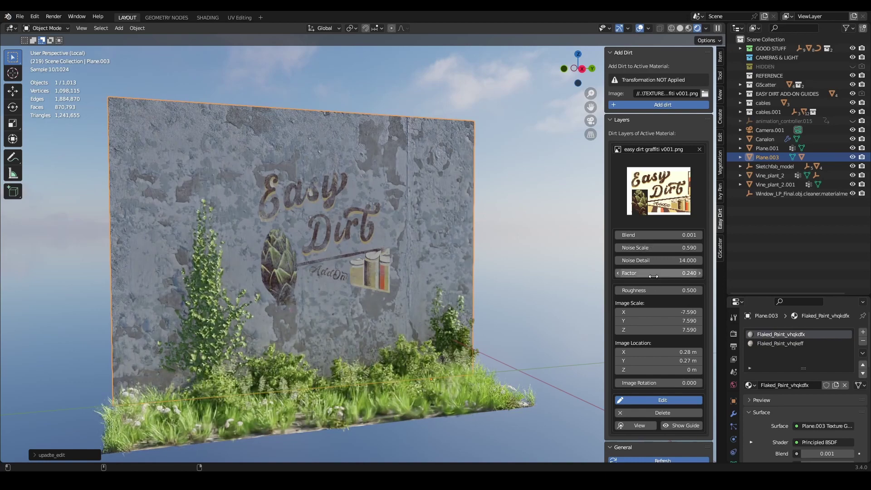
{"action": "left_click_drag", "start_coordinate": [651, 273], "coordinate": [665, 273]}
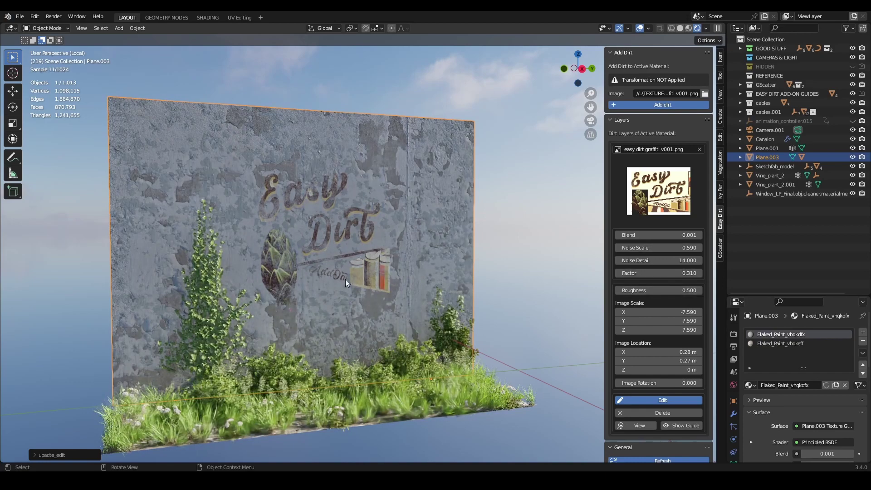
{"action": "middle_click_drag", "start_coordinate": [345, 279], "coordinate": [418, 273]}
{"action": "key", "text": "ctrl+s"}
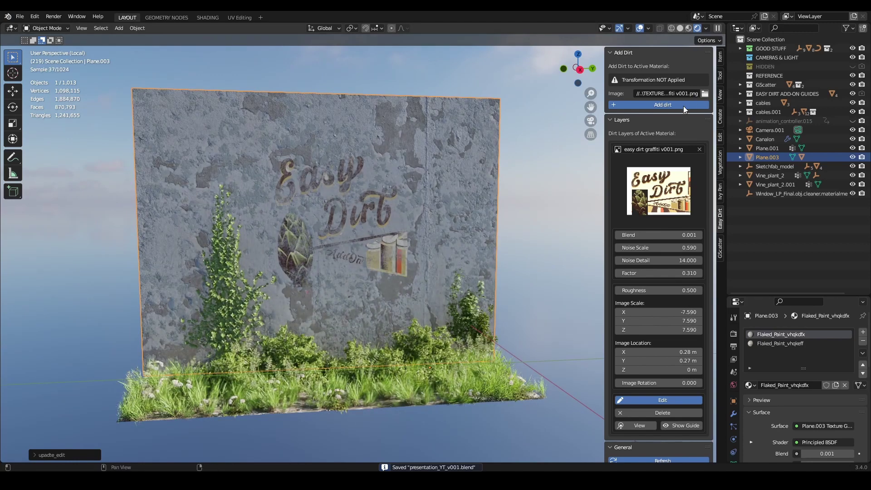
Step: Open the graffiti layer's guide box for editing and return to Object Mode
{"action": "scroll", "coordinate": [670, 271], "scroll_direction": "down", "scroll_amount": 1}
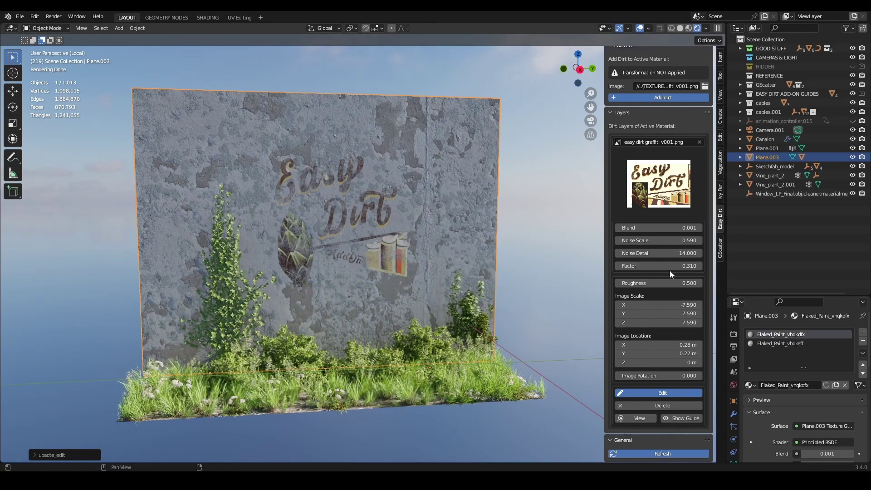
{"action": "left_click", "coordinate": [646, 392]}
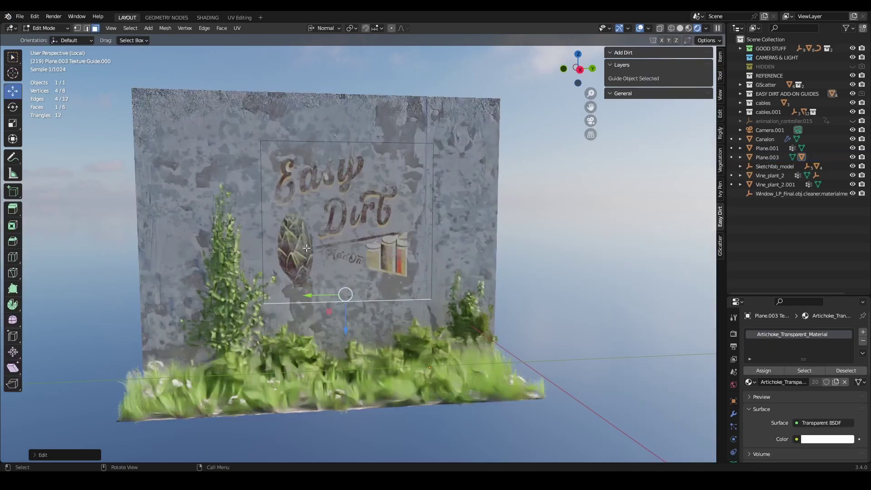
{"action": "key", "text": "Escape"}
{"action": "scroll", "coordinate": [618, 318], "scroll_direction": "down", "scroll_amount": 1}
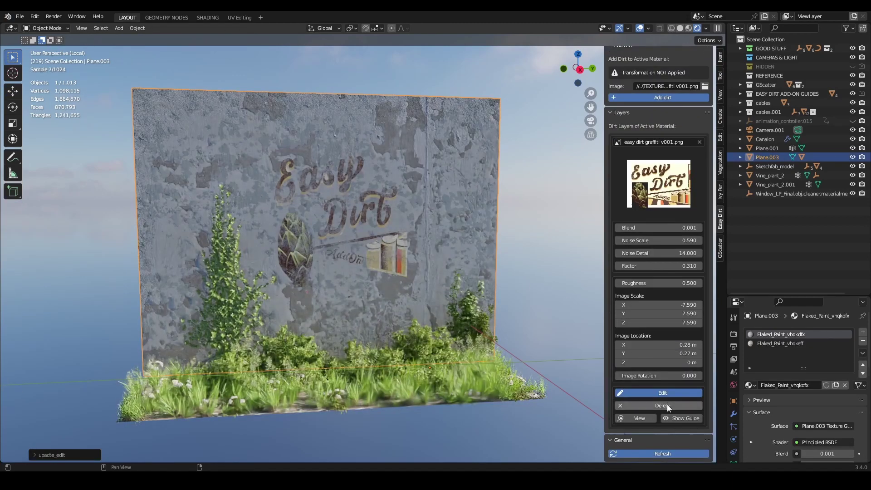
Step: Show the graffiti layer's guide box, inspect its depth around the wall, and hide it again
{"action": "left_click", "coordinate": [676, 418]}
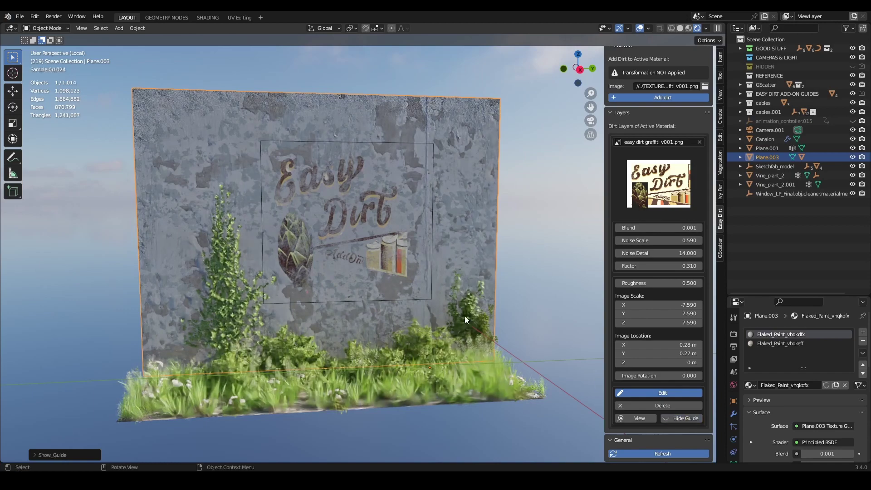
{"action": "middle_click_drag", "start_coordinate": [464, 316], "coordinate": [274, 230]}
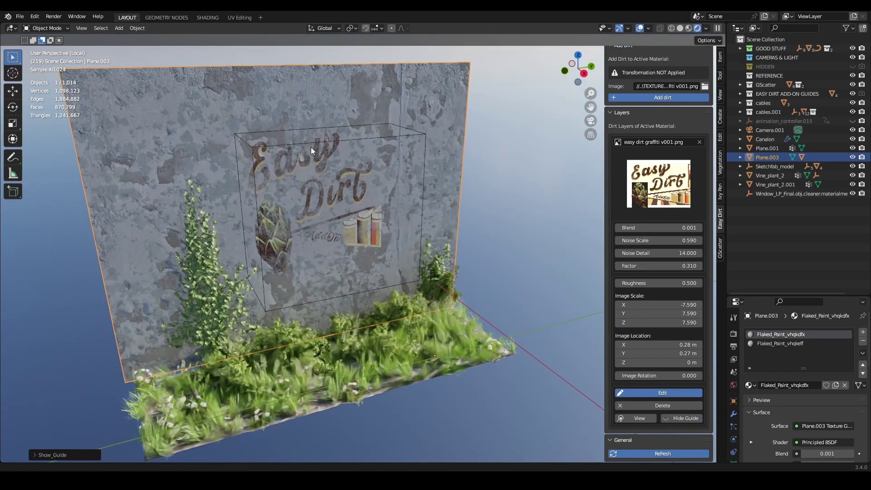
{"action": "left_click", "coordinate": [691, 418]}
Step: Toggle the graffiti layer's local view, inspect the wall scene, and reselect the wall plane
{"action": "left_click", "coordinate": [669, 416]}
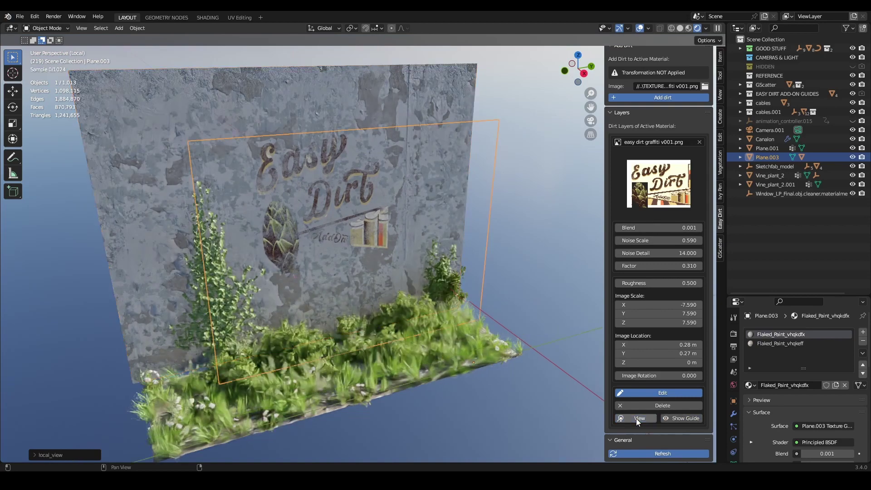
{"action": "left_click", "coordinate": [636, 418]}
{"action": "left_click", "coordinate": [515, 242]}
{"action": "scroll", "coordinate": [450, 250], "scroll_direction": "down", "scroll_amount": 4}
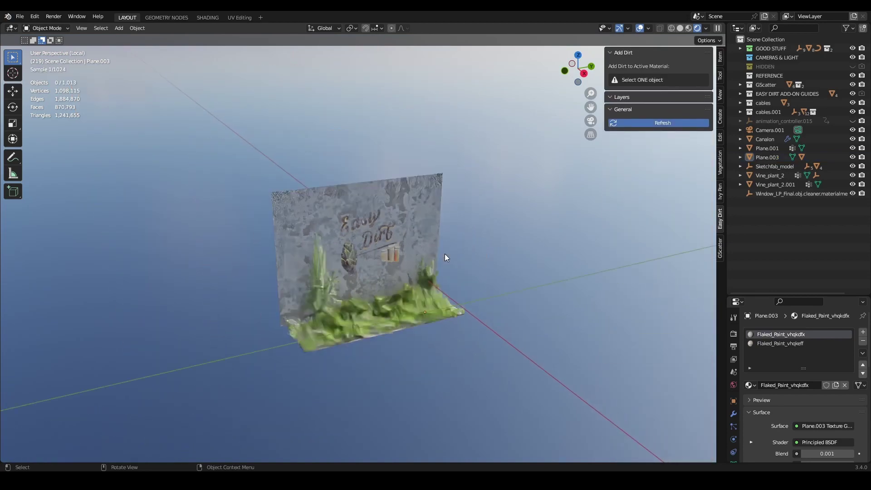
{"action": "scroll", "coordinate": [445, 255], "scroll_direction": "up", "scroll_amount": 7}
{"action": "left_click", "coordinate": [399, 205]}
{"action": "middle_click_drag", "start_coordinate": [603, 269], "coordinate": [466, 247]}
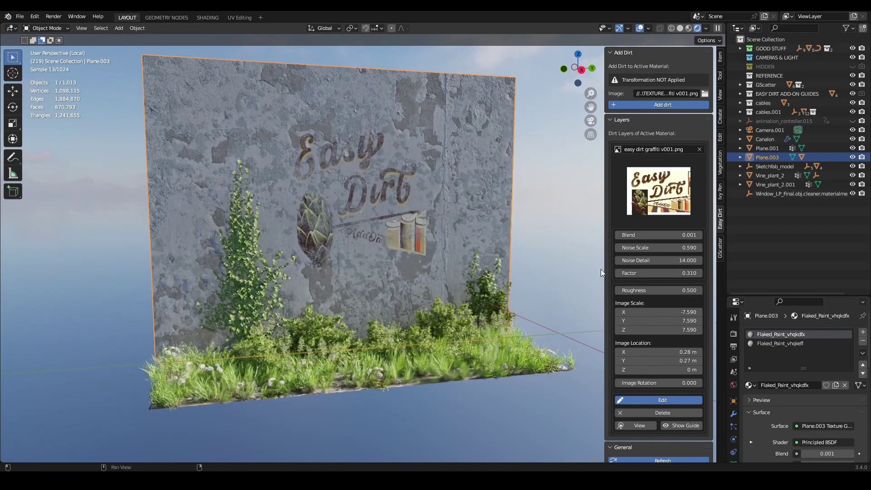
Step: Add TexturesCom_DecalsLeaking0330_2_masked_S.png as a second dirt layer, with its guide box drawn along the wall's upper edge
{"action": "left_click", "coordinate": [702, 95]}
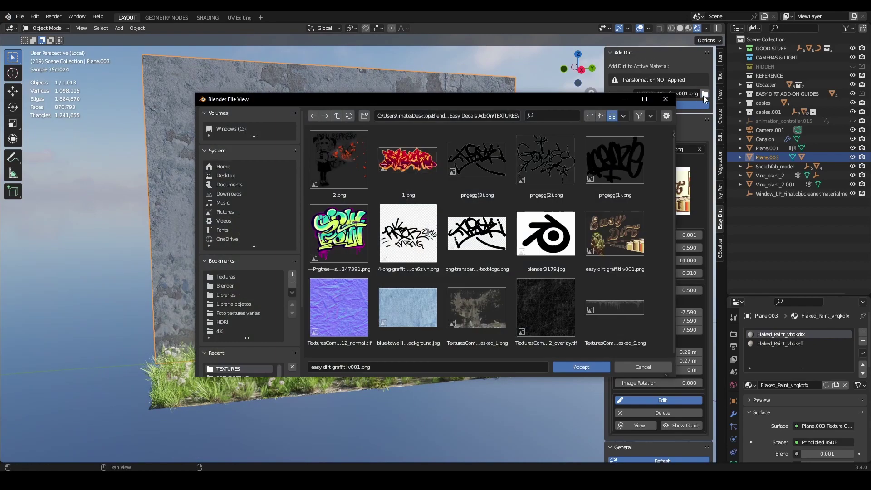
{"action": "left_click", "coordinate": [590, 345]}
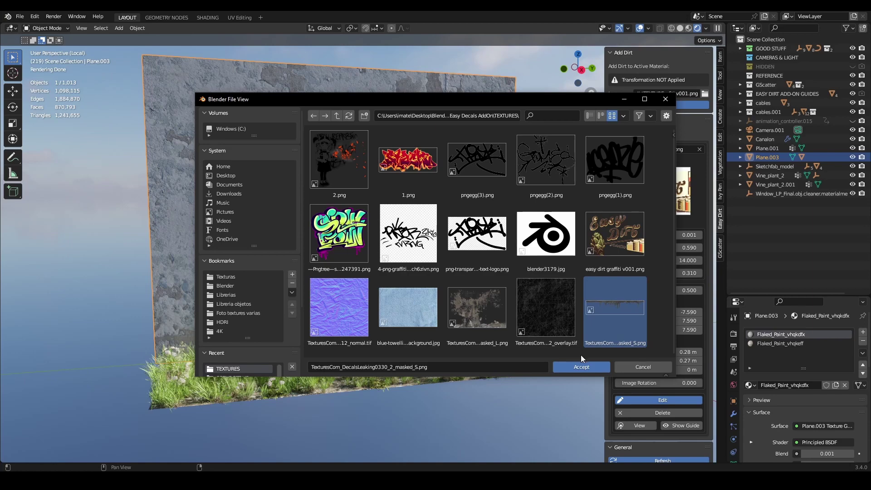
{"action": "left_click", "coordinate": [582, 365]}
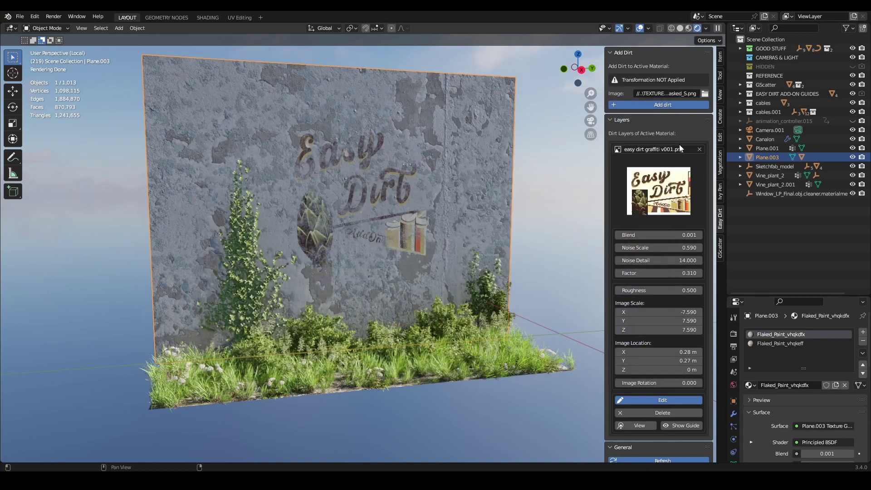
{"action": "left_click", "coordinate": [683, 107]}
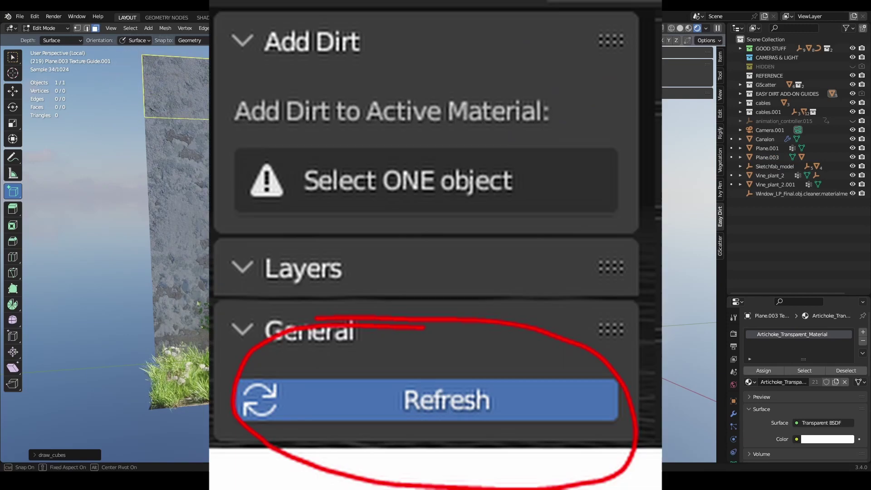
{"action": "key", "text": "Tab"}
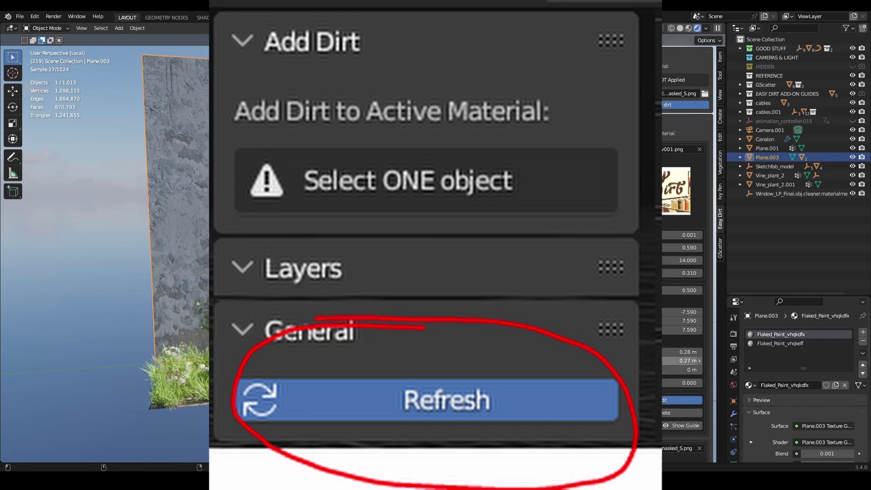
Step: Set the leaking-dirt layer's image location Y to 0.24 m and adjust its image scale on all three axes
{"action": "scroll", "coordinate": [662, 319], "scroll_direction": "down", "scroll_amount": 10}
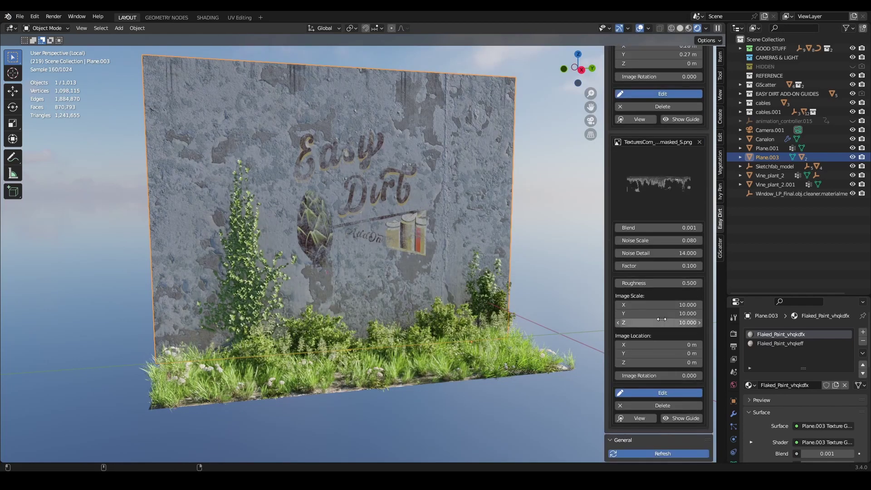
{"action": "left_click_drag", "start_coordinate": [658, 353], "coordinate": [678, 353]}
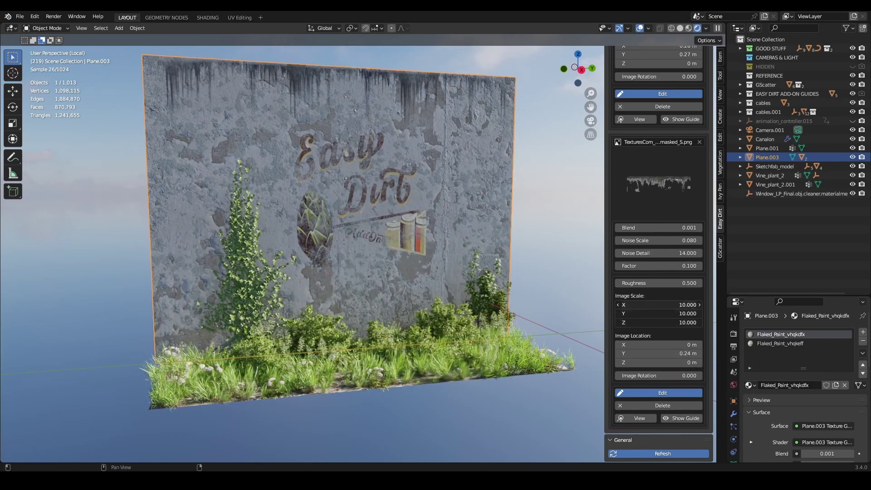
{"action": "left_click_drag", "start_coordinate": [658, 305], "coordinate": [640, 305]}
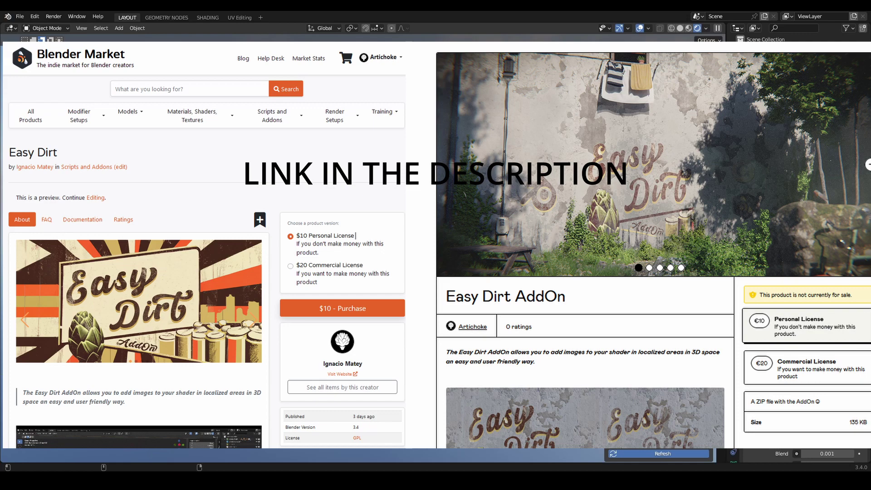
Step: Examine the framed node groups across the add-on's full NodeTree
{"action": "left_click", "coordinate": [617, 354]}
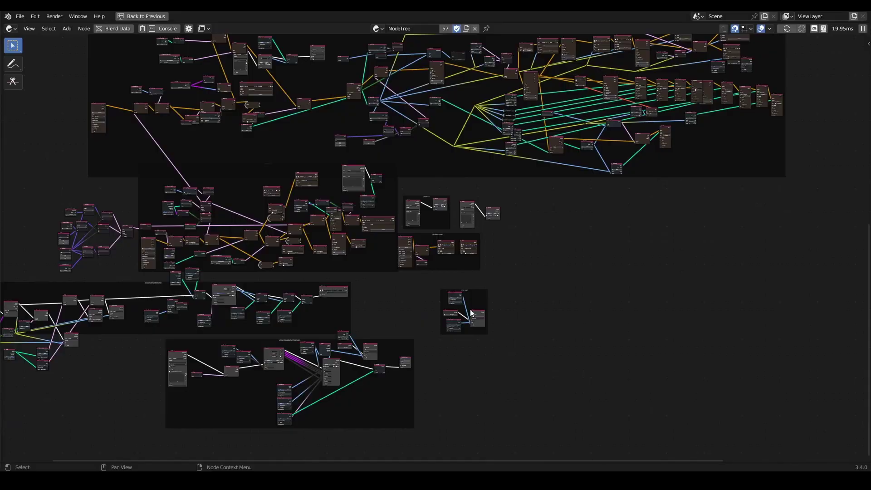
{"action": "middle_click_drag", "start_coordinate": [610, 301], "coordinate": [713, 316]}
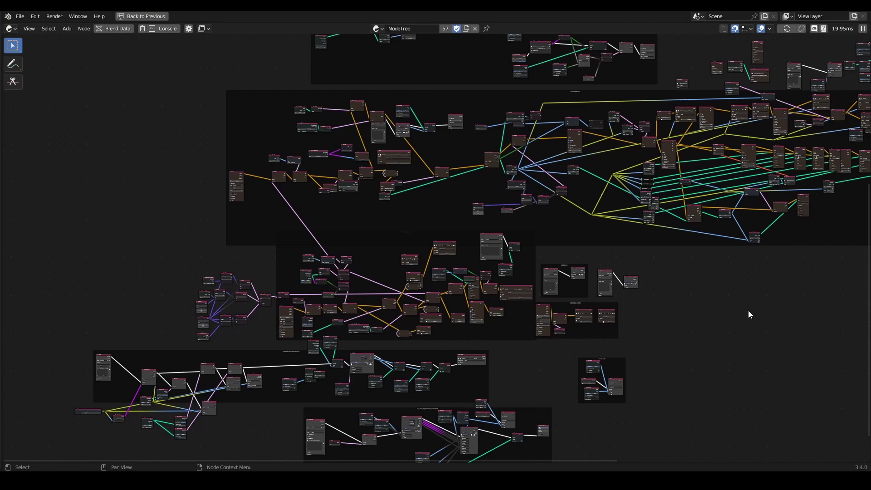
{"action": "scroll", "coordinate": [742, 313], "scroll_direction": "up", "scroll_amount": 2}
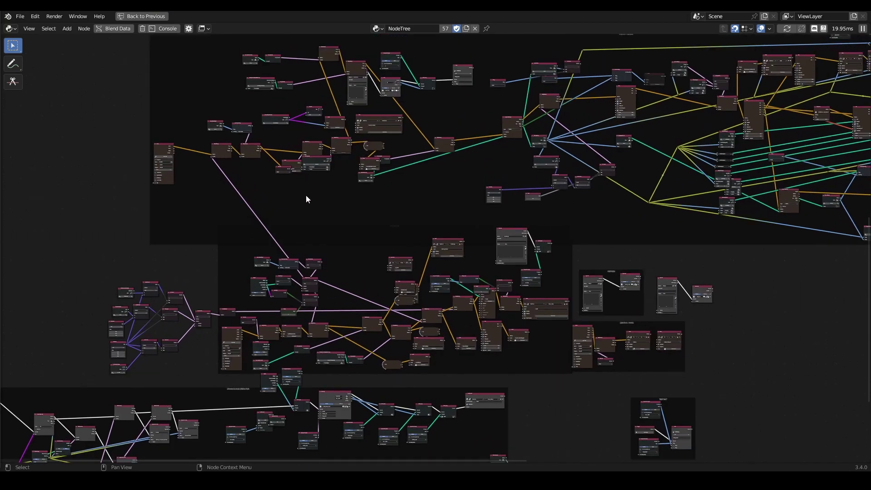
{"action": "middle_click_drag", "start_coordinate": [307, 214], "coordinate": [252, 292]}
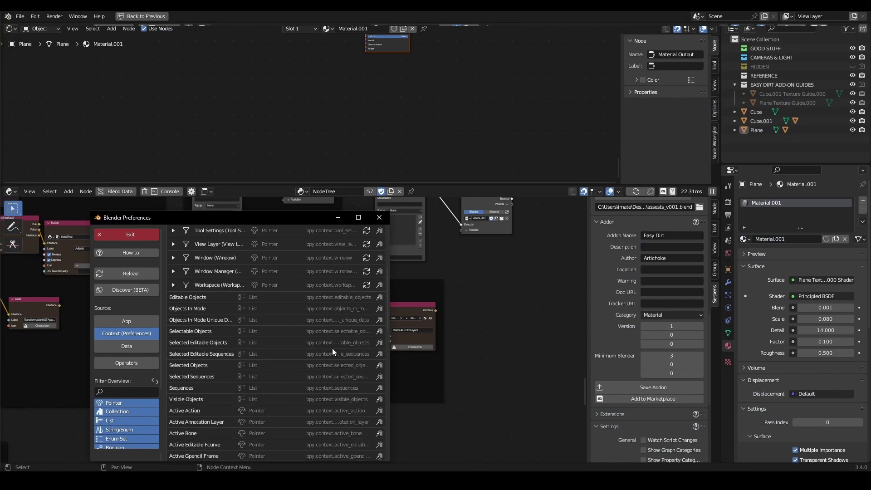
Step: Browse the Context (Preferences) data properties in the blend data browser and minimize its window
{"action": "left_click_drag", "start_coordinate": [244, 223], "coordinate": [249, 164]}
{"action": "scroll", "coordinate": [214, 379], "scroll_direction": "up", "scroll_amount": 2}
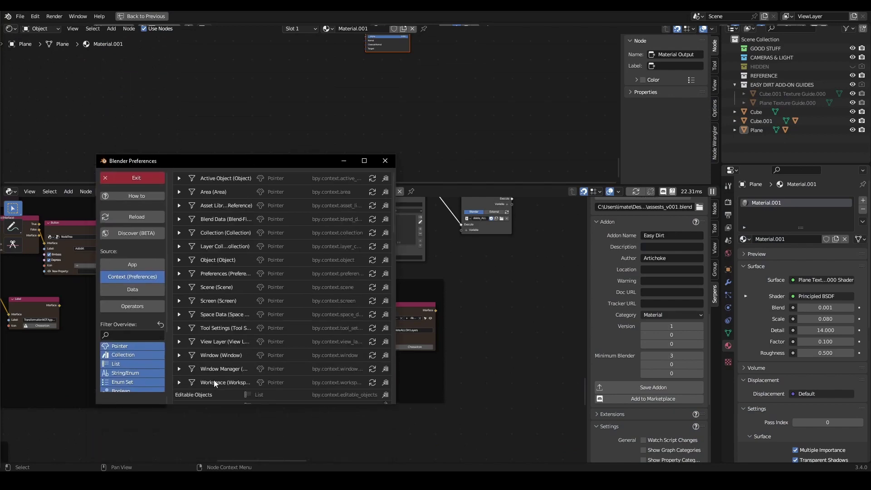
{"action": "scroll", "coordinate": [235, 272], "scroll_direction": "down", "scroll_amount": 15}
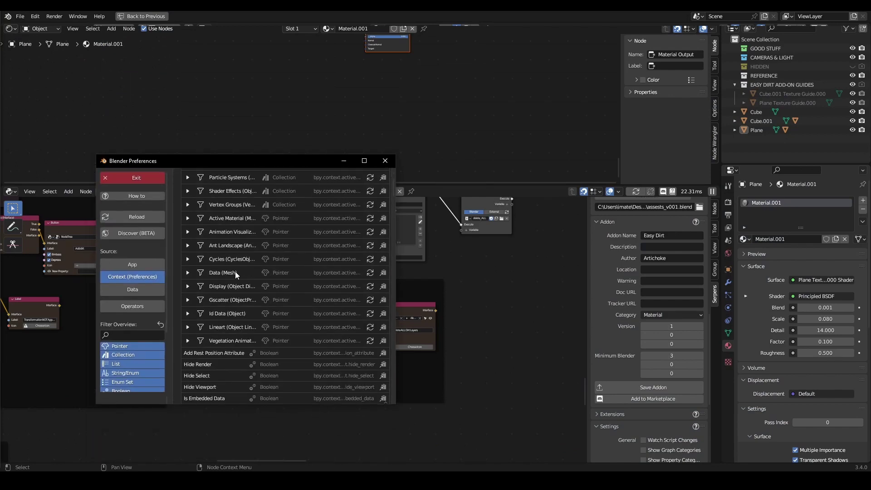
{"action": "left_click", "coordinate": [344, 162]}
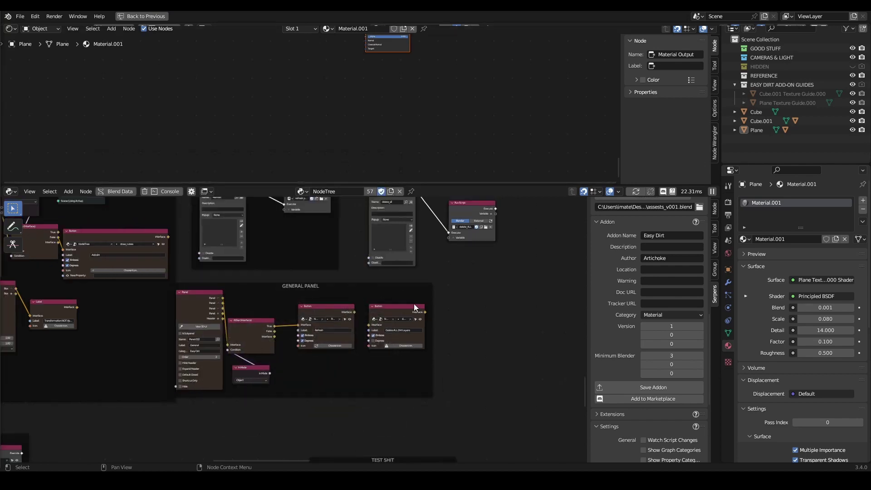
Step: Inspect the Easy Dirt node tree from the general panel frame through the outlying node groups, and maximize the node editor
{"action": "scroll", "coordinate": [413, 304], "scroll_direction": "down", "scroll_amount": 6}
{"action": "middle_click_drag", "start_coordinate": [310, 384], "coordinate": [378, 343]}
{"action": "scroll", "coordinate": [378, 343], "scroll_direction": "down", "scroll_amount": 6}
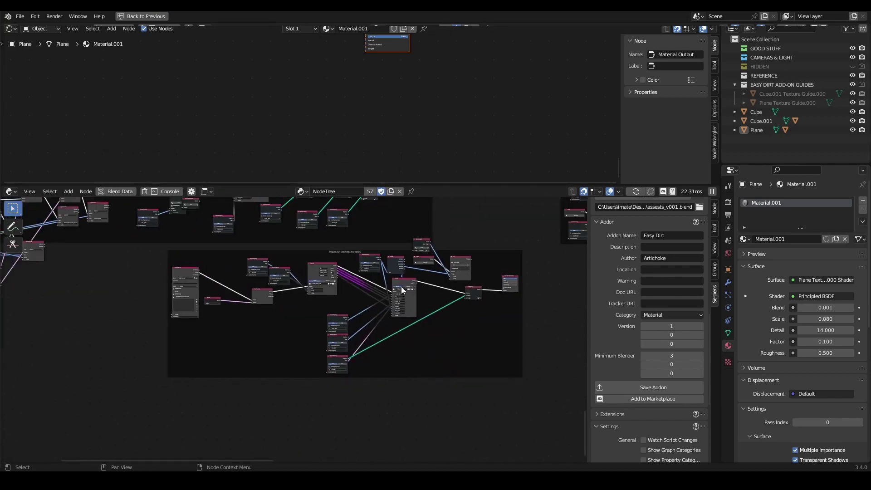
{"action": "scroll", "coordinate": [195, 386], "scroll_direction": "up", "scroll_amount": 2}
{"action": "scroll", "coordinate": [132, 315], "scroll_direction": "up", "scroll_amount": 3}
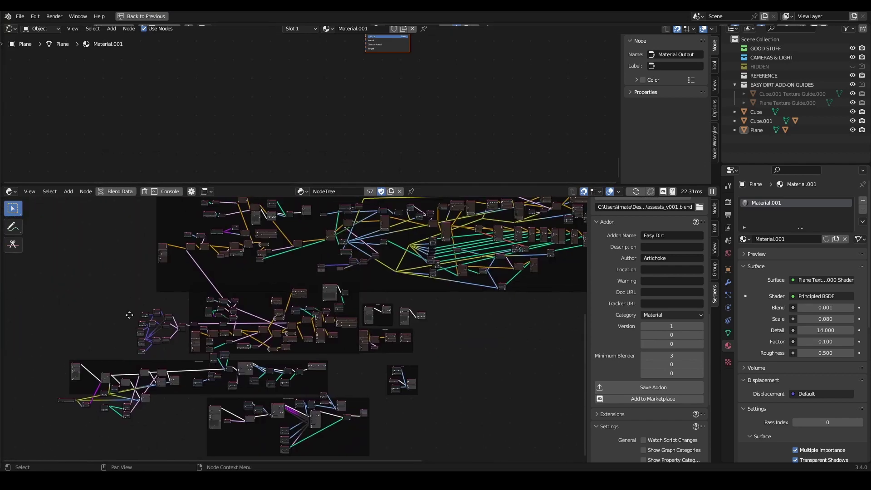
{"action": "scroll", "coordinate": [113, 424], "scroll_direction": "up", "scroll_amount": 2}
{"action": "scroll", "coordinate": [287, 305], "scroll_direction": "up", "scroll_amount": 2}
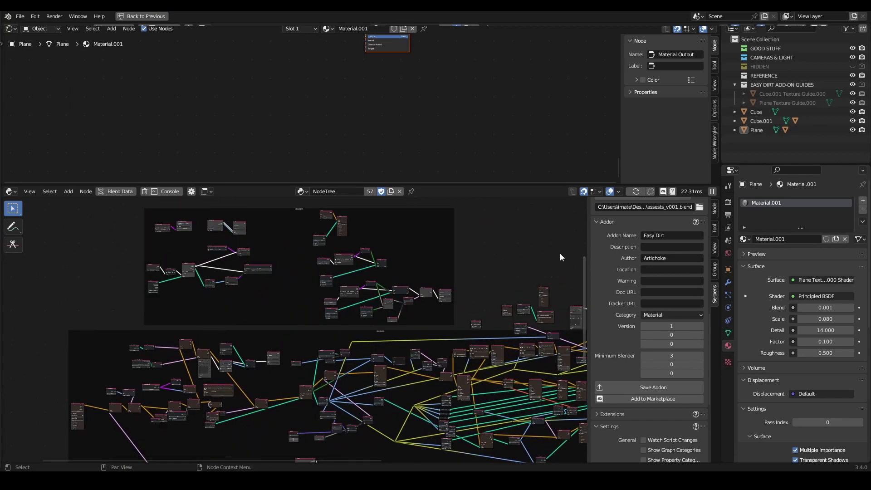
{"action": "scroll", "coordinate": [409, 318], "scroll_direction": "down", "scroll_amount": 2}
{"action": "scroll", "coordinate": [272, 295], "scroll_direction": "up", "scroll_amount": 3}
{"action": "middle_click_drag", "start_coordinate": [272, 295], "coordinate": [31, 244]}
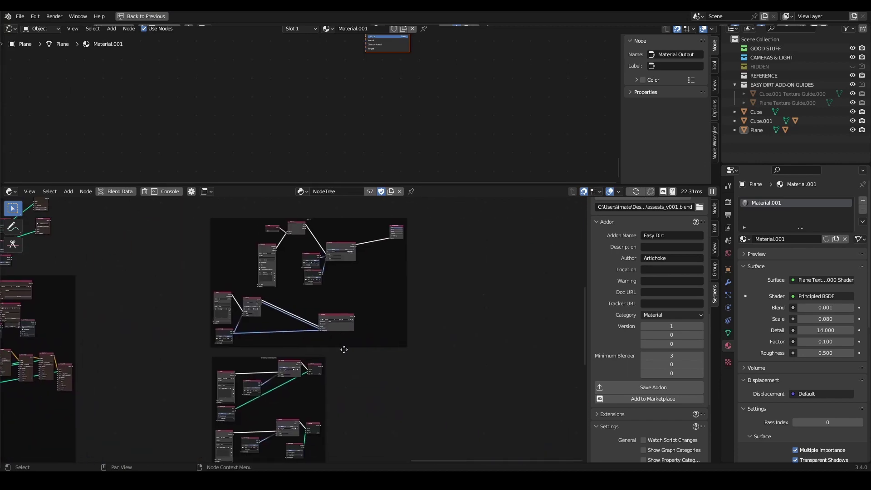
{"action": "middle_click_drag", "start_coordinate": [344, 352], "coordinate": [478, 292]}
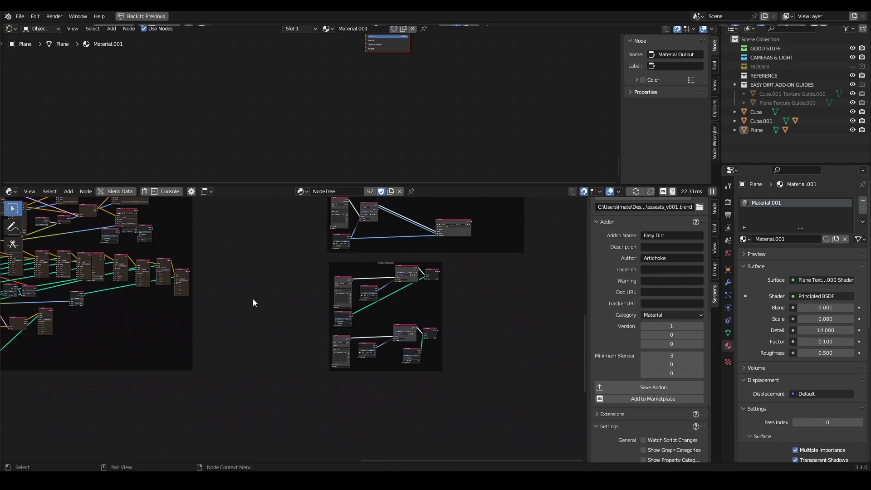
{"action": "scroll", "coordinate": [253, 301], "scroll_direction": "down", "scroll_amount": 2}
{"action": "middle_click_drag", "start_coordinate": [252, 301], "coordinate": [300, 351]}
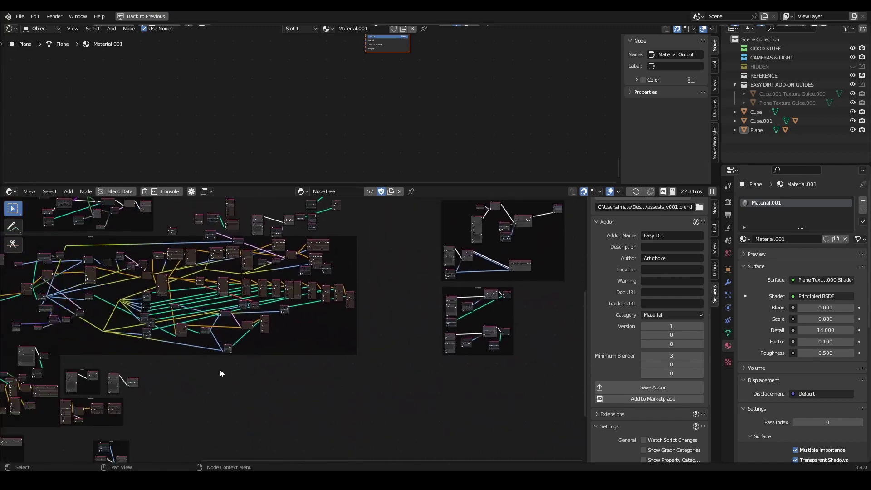
{"action": "key", "text": "ctrl+space"}
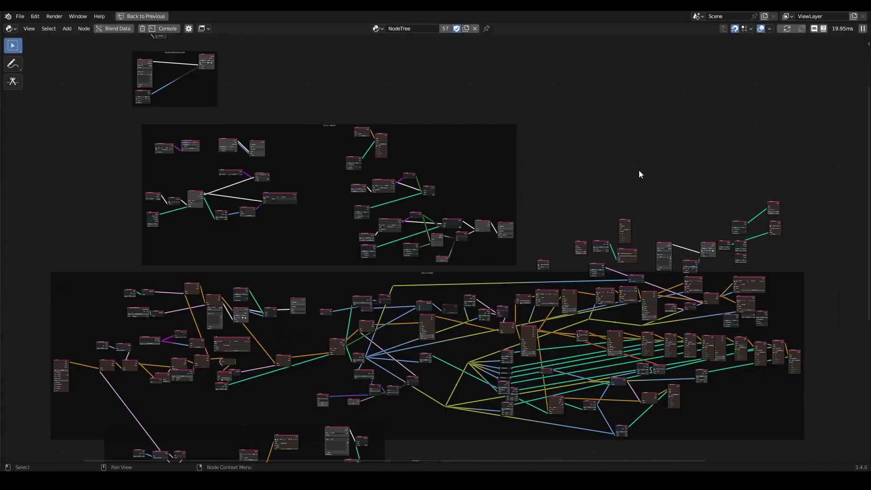